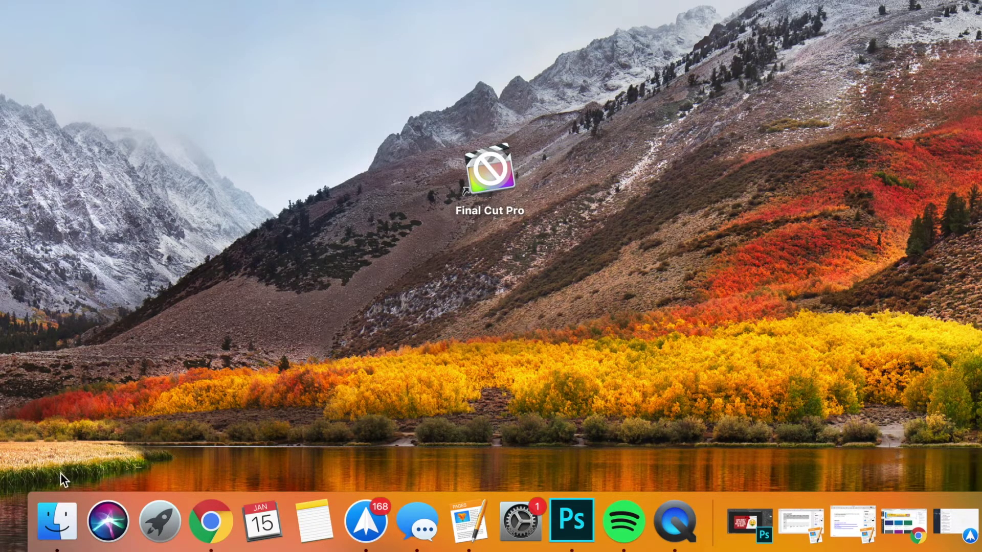
Open a Finder window, go to Applications and select Final Cut Pro
{"action": "left_click", "coordinate": [54, 531]}
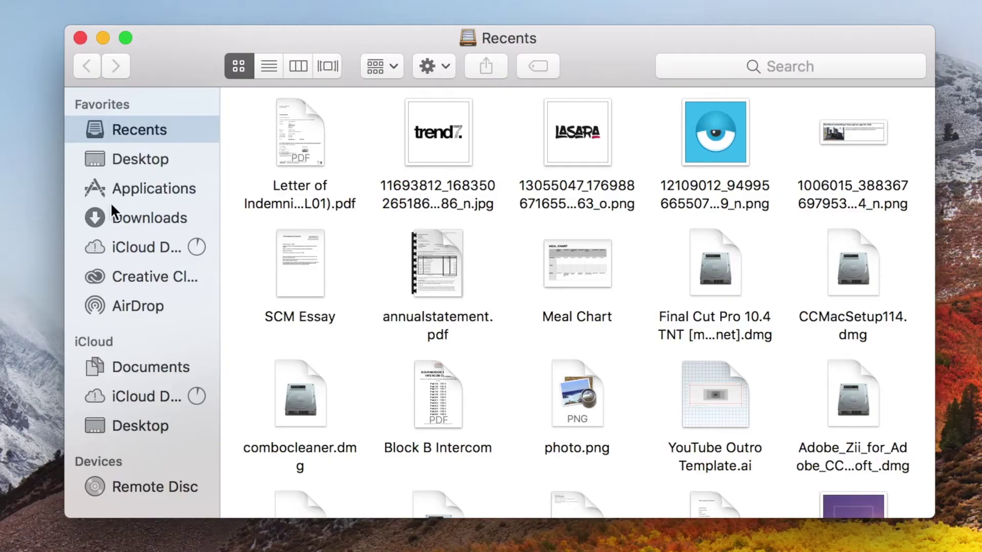
{"action": "left_click", "coordinate": [124, 188]}
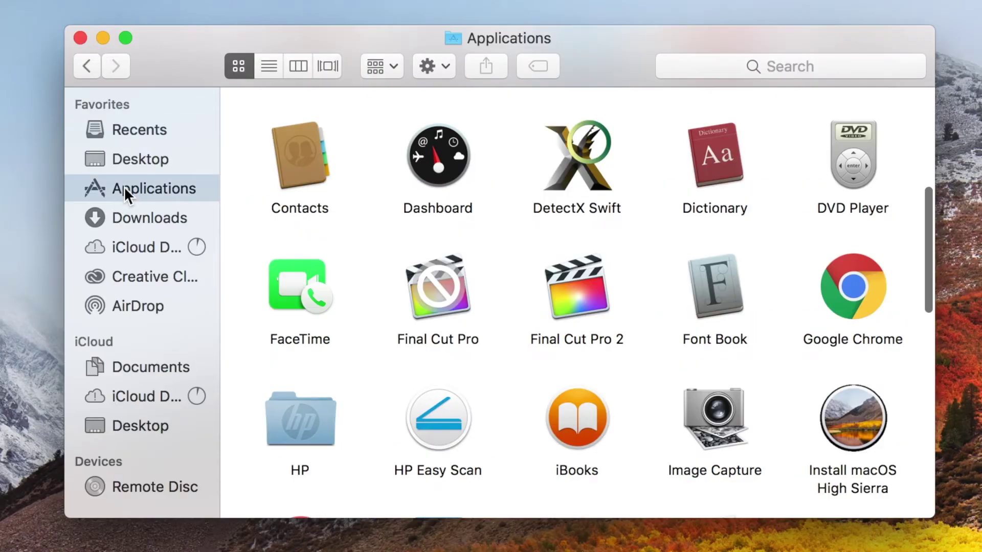
{"action": "scroll", "coordinate": [376, 219], "scroll_direction": "up", "scroll_amount": 2}
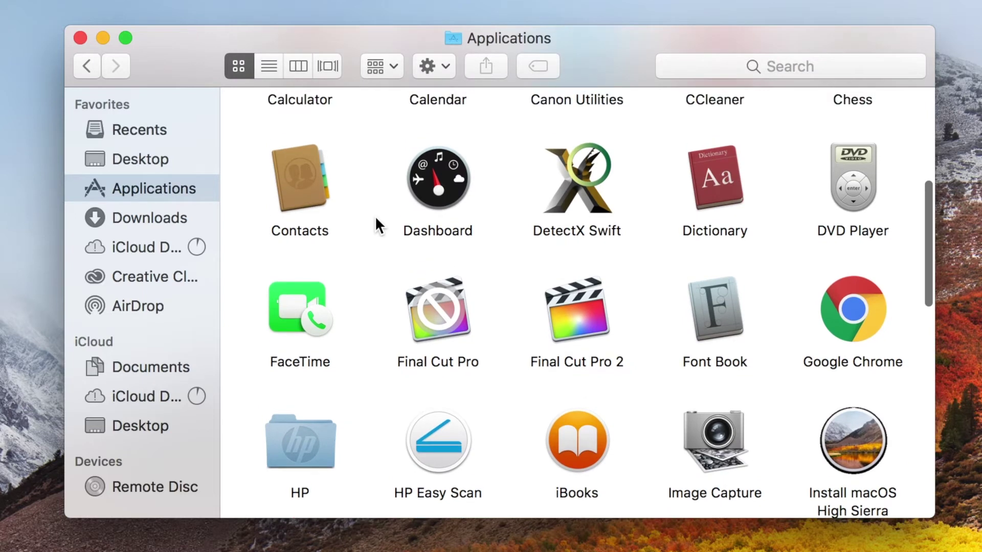
{"action": "left_click", "coordinate": [469, 296]}
Run the Final Cut Pro executable from the app package's Contents/MacOS folder
{"action": "right_click", "coordinate": [471, 227]}
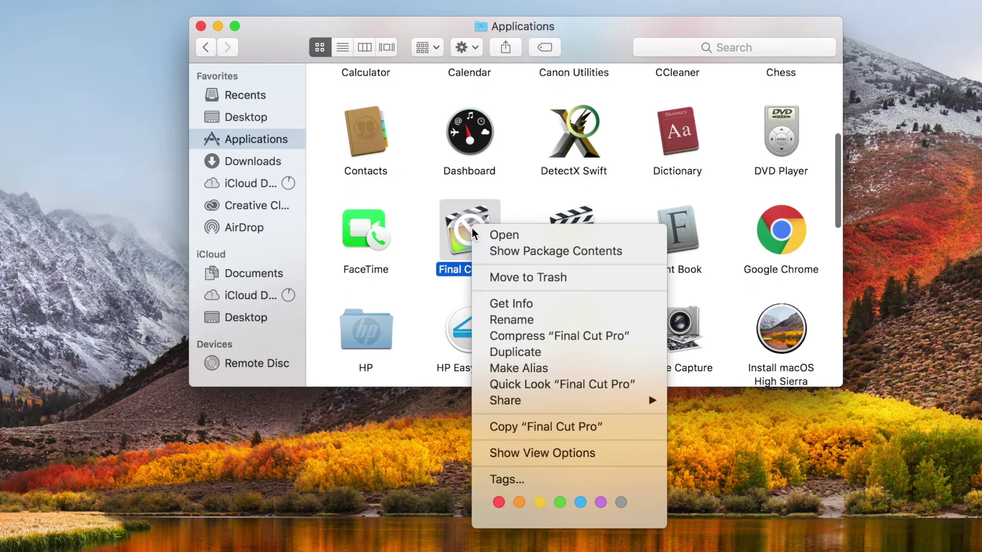
{"action": "left_click", "coordinate": [488, 253]}
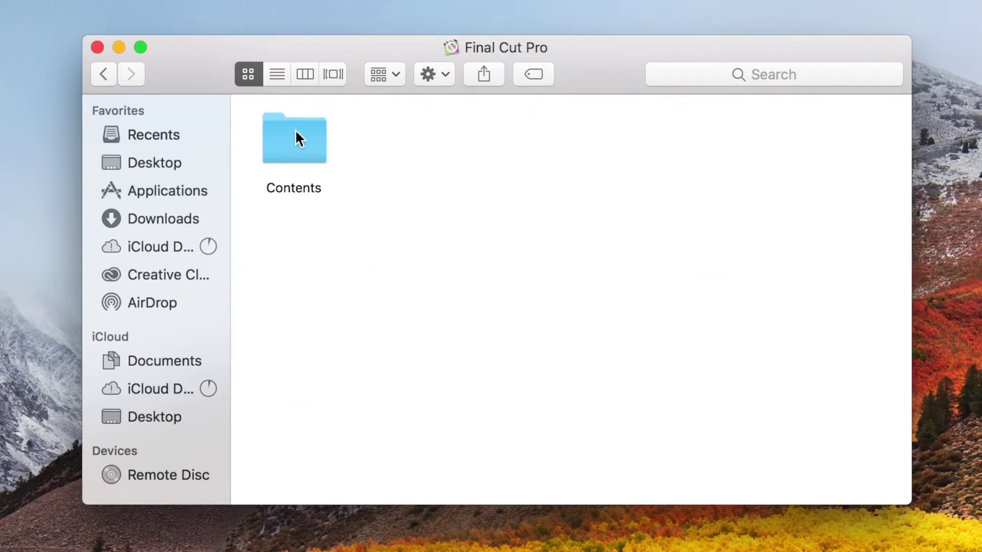
{"action": "double_click", "coordinate": [296, 138]}
{"action": "double_click", "coordinate": [634, 153]}
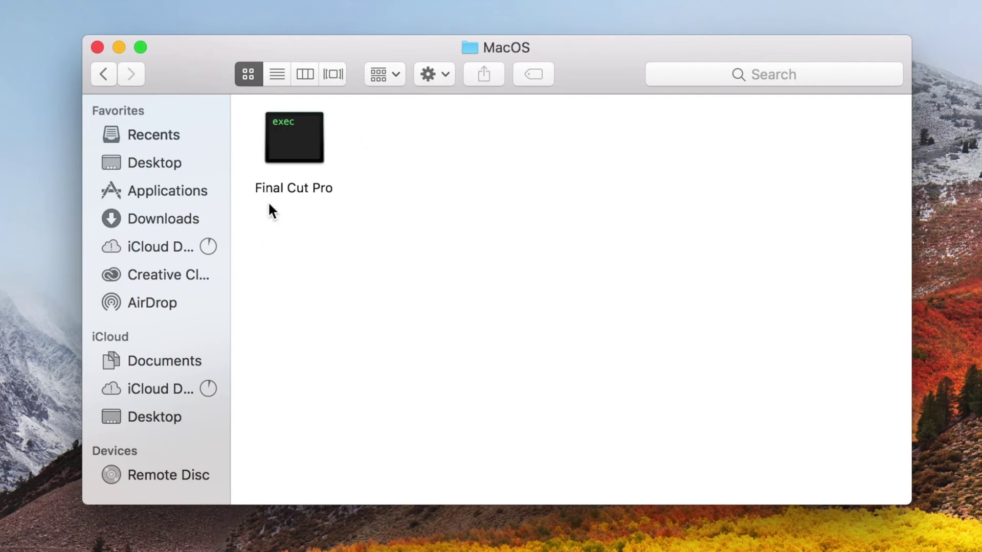
{"action": "double_click", "coordinate": [281, 134]}
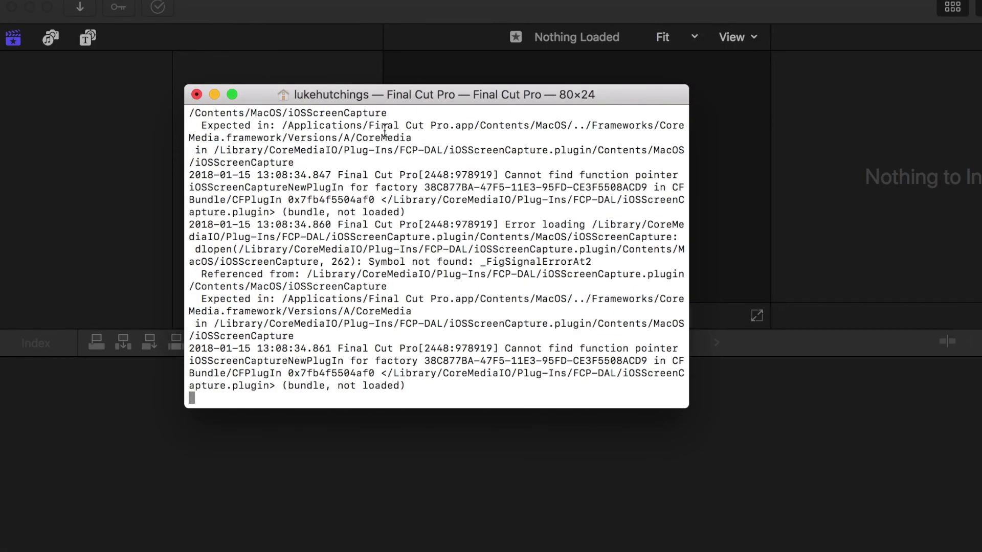
Move the Terminal log window aside and minimize it
{"action": "left_click_drag", "start_coordinate": [216, 94], "coordinate": [390, 187]}
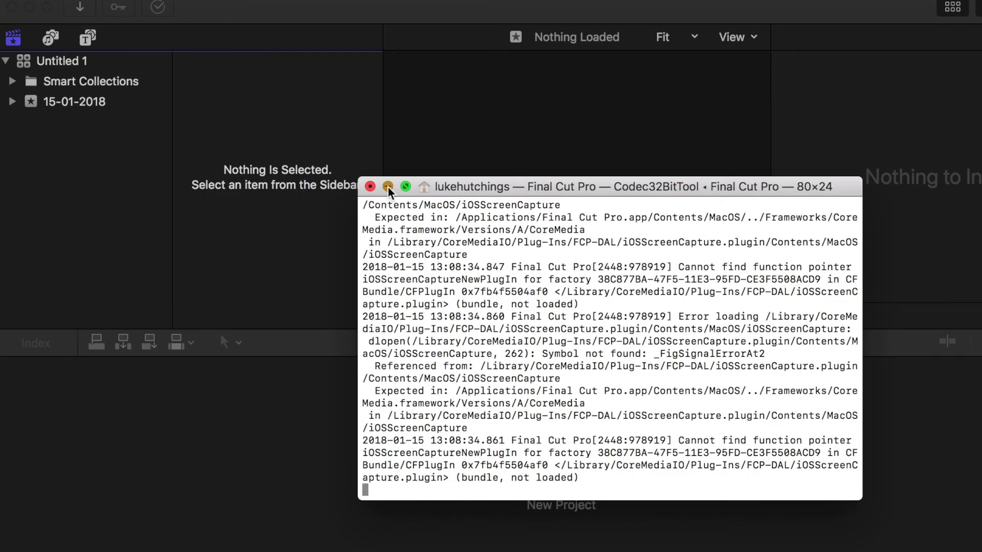
{"action": "left_click", "coordinate": [387, 186]}
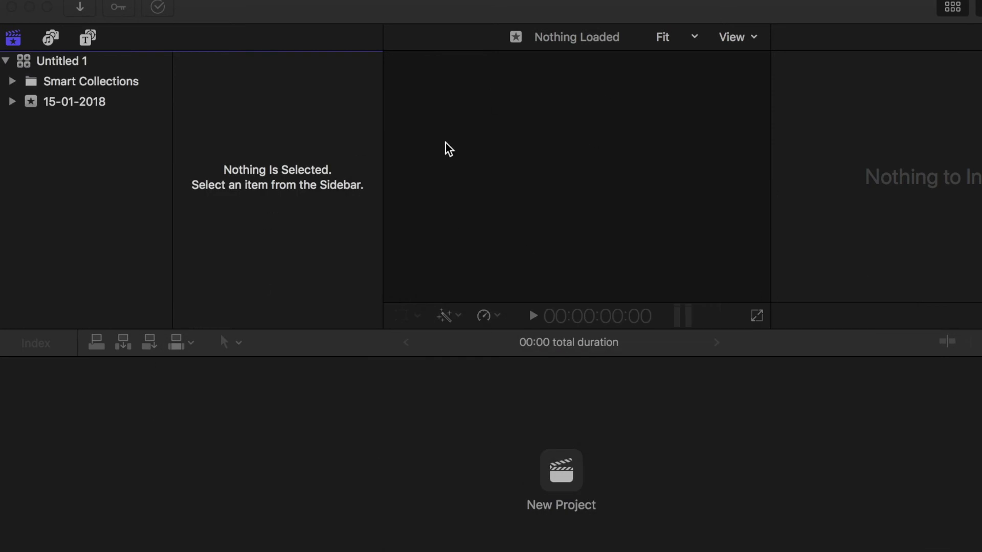